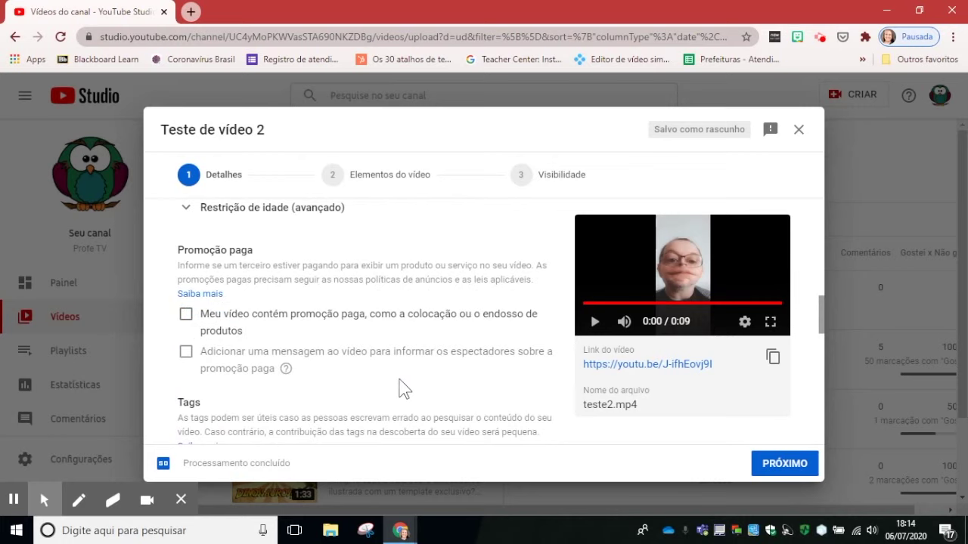
# - Add the tags "ecologia", "natureza" and "biologia" to the video details
pyautogui.scroll(-1, 318, 340)
pyautogui.click(269, 405)
pyautogui.write('eco')
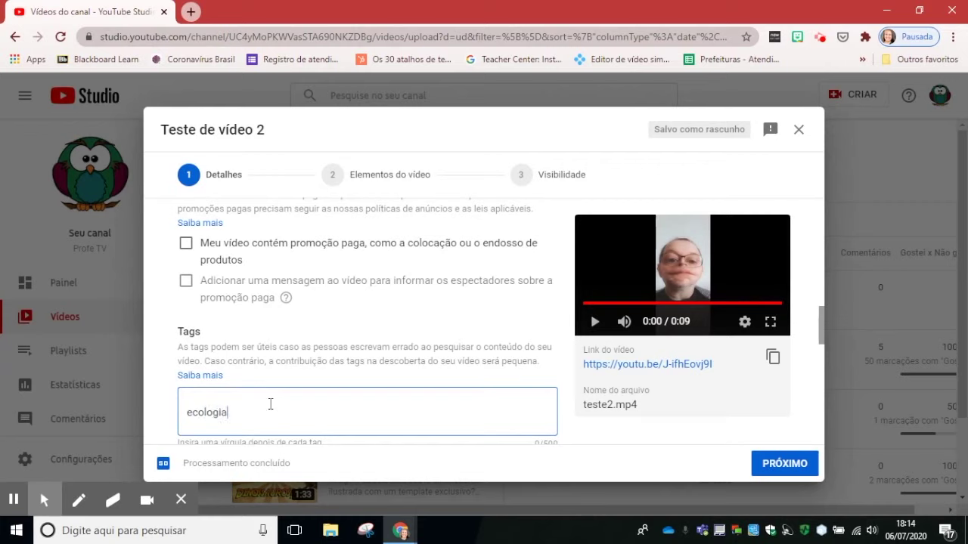
pyautogui.write('logia')
pyautogui.press('Return')
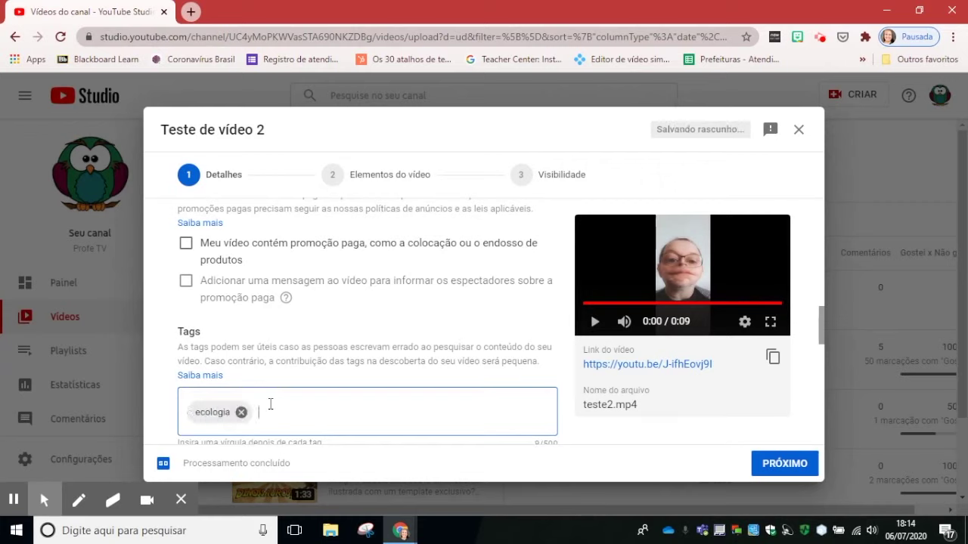
pyautogui.write('natureza')
pyautogui.press('Return')
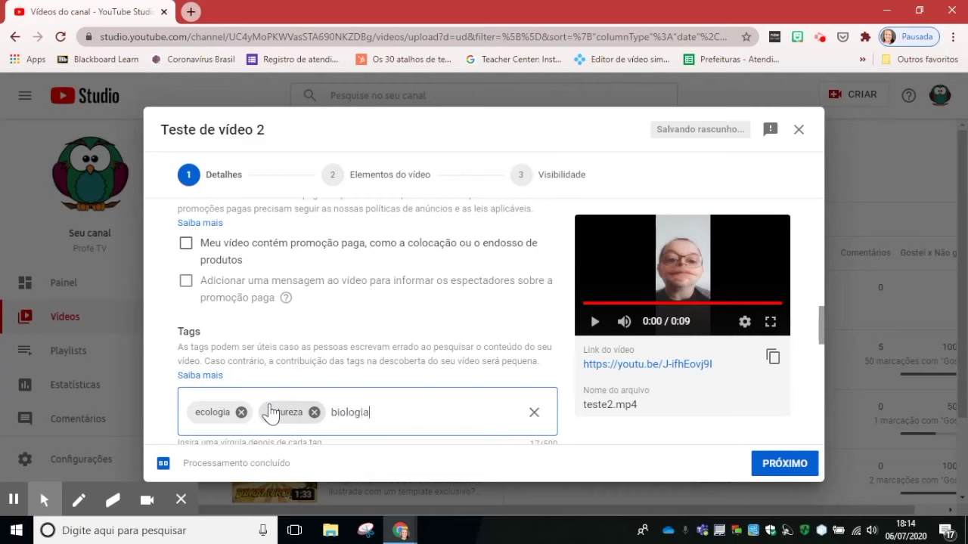
pyautogui.press('Return')
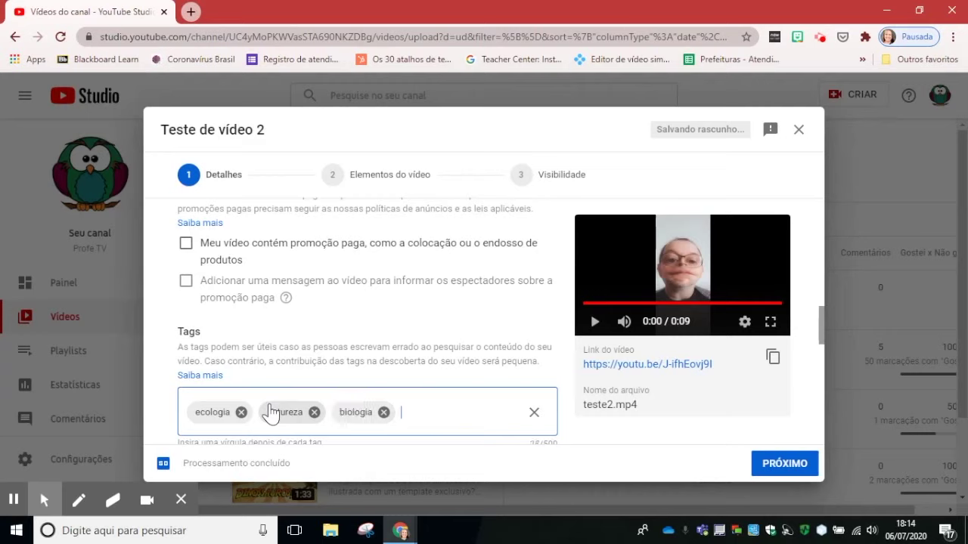
# - Remove the tags "biologia", "natureza" and "ecologia" from the video details
pyautogui.click(384, 412)
pyautogui.click(314, 412)
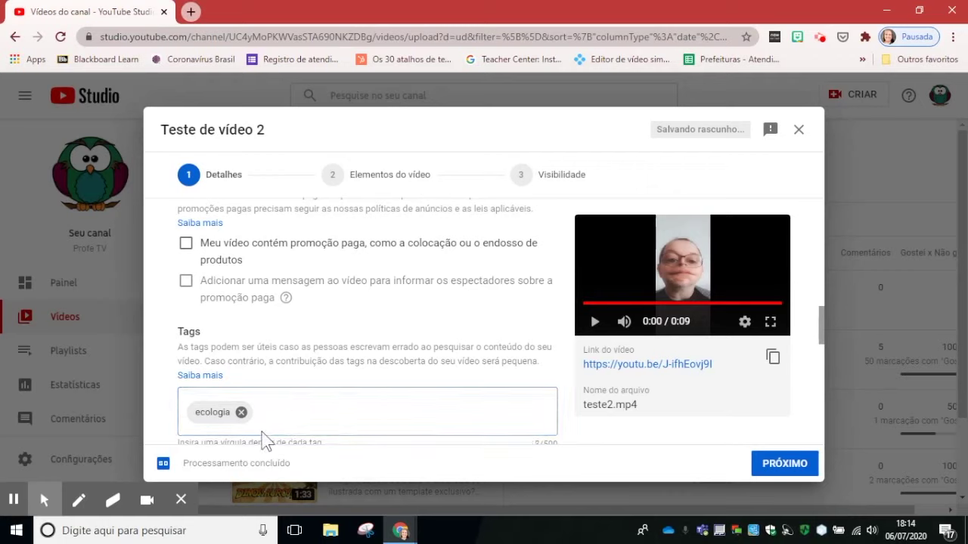
pyautogui.click(241, 413)
# - Set the video language to Português (Brasil)
pyautogui.scroll(-2, 476, 404)
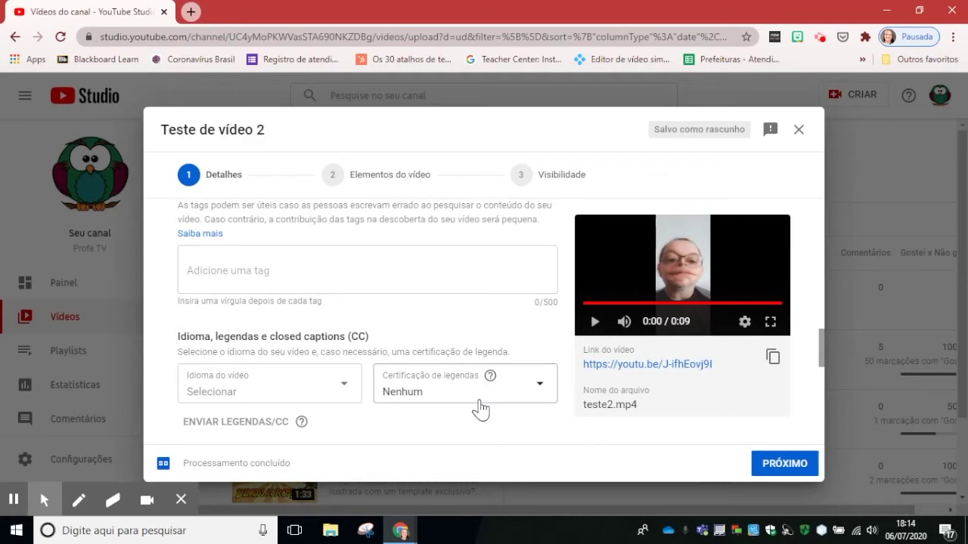
pyautogui.click(346, 389)
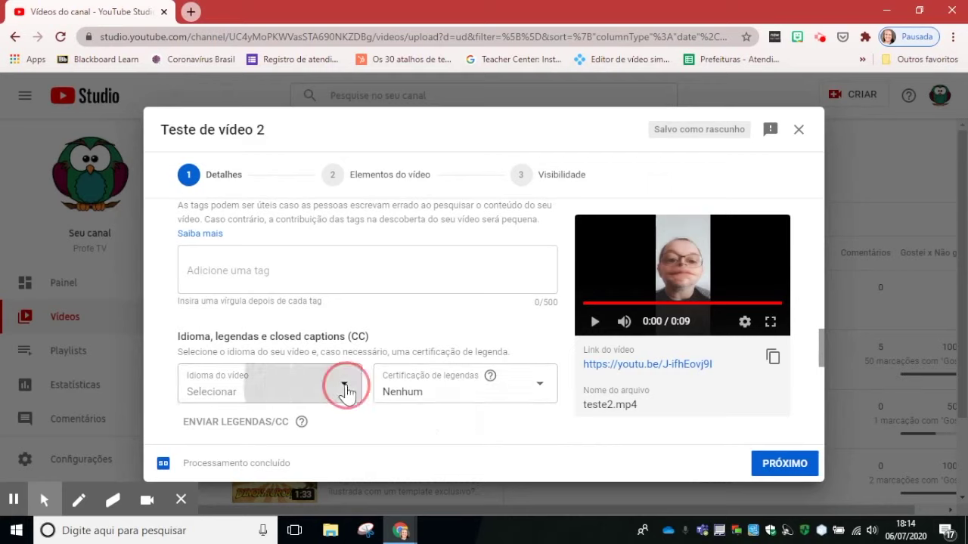
pyautogui.scroll(-10, 342, 312)
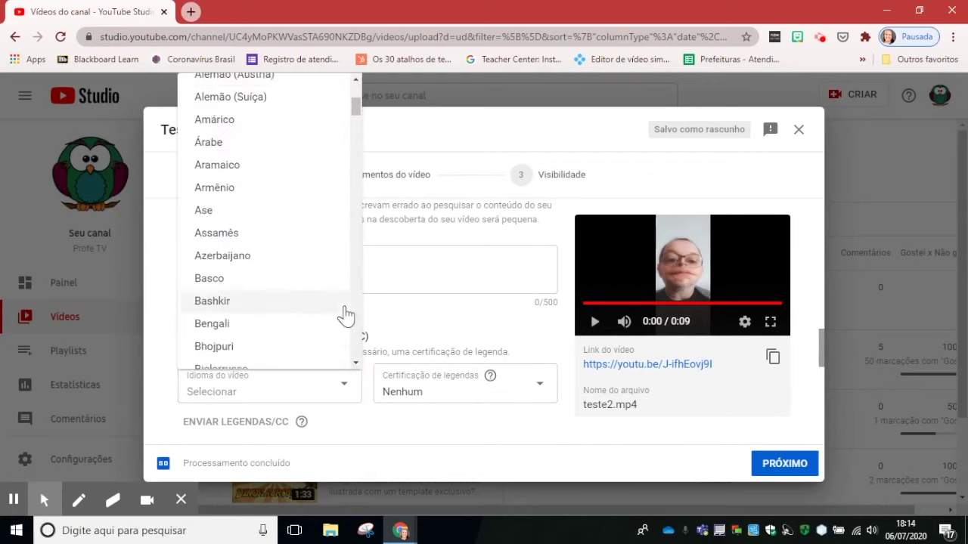
pyautogui.scroll(-18, 344, 313)
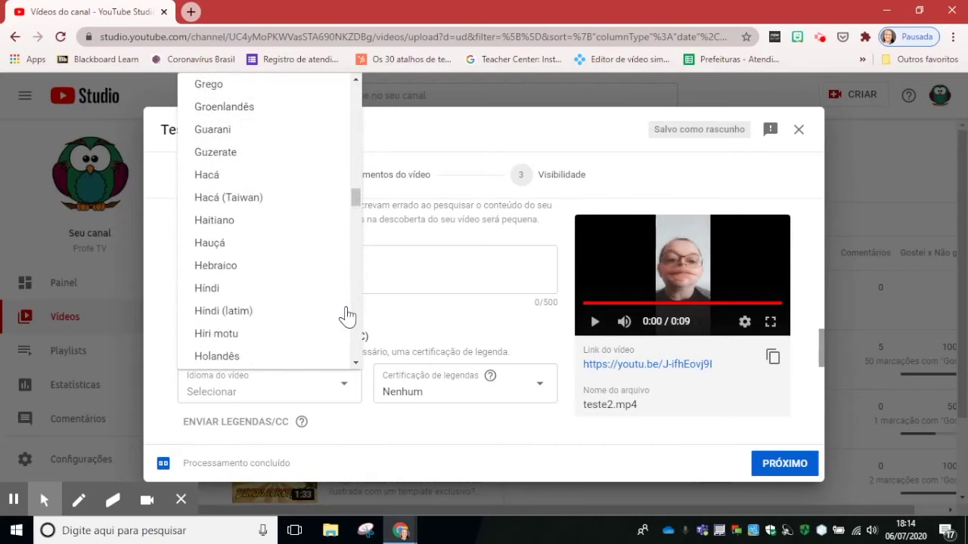
pyautogui.scroll(-15, 346, 316)
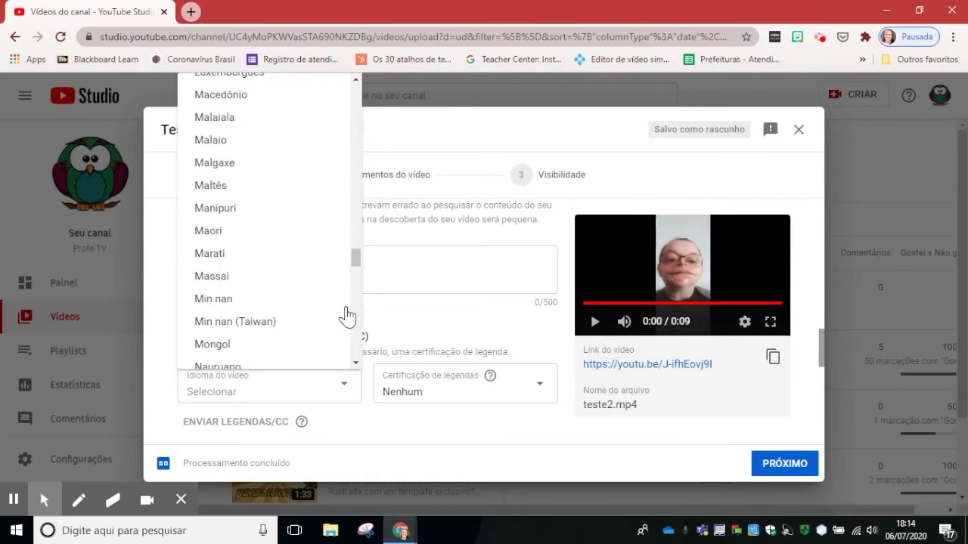
pyautogui.scroll(-2, 346, 316)
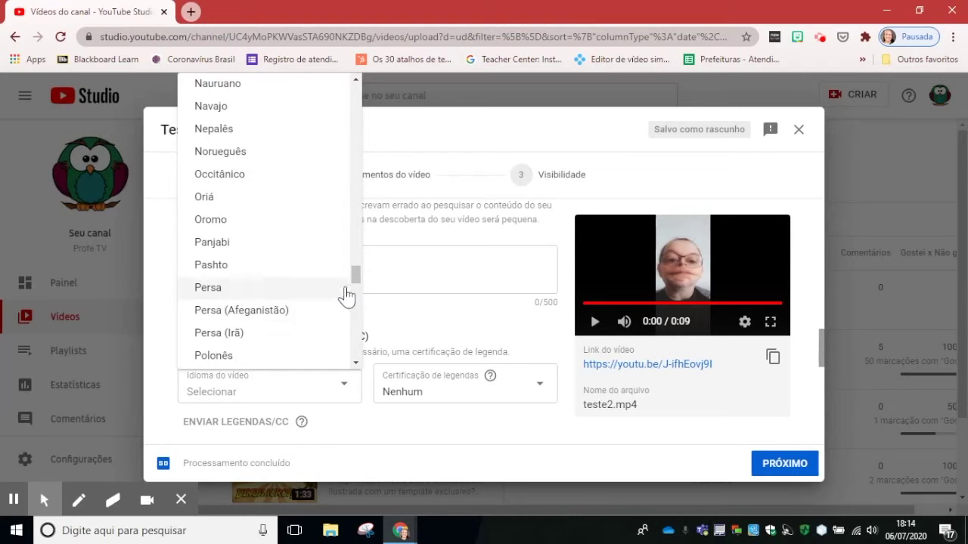
pyautogui.scroll(1, 346, 296)
pyautogui.scroll(-3, 346, 296)
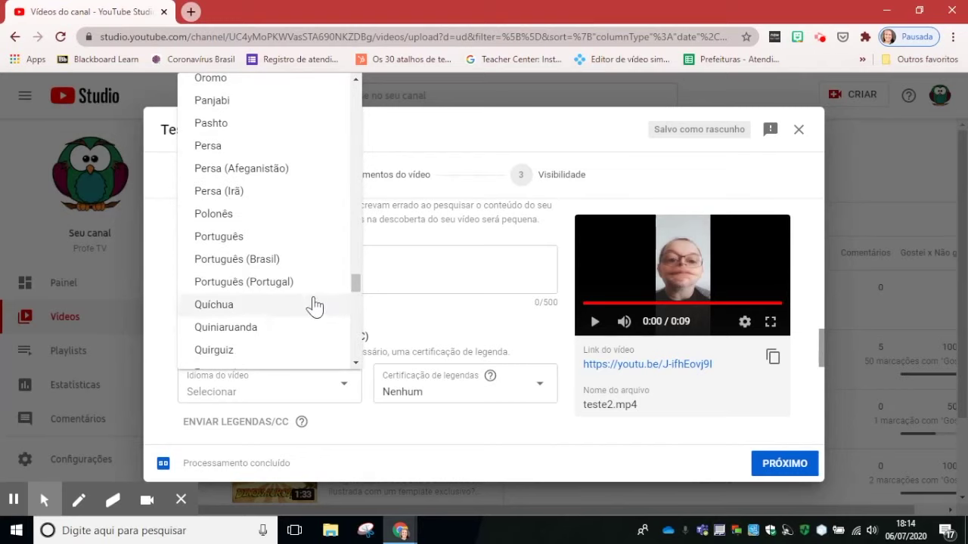
pyautogui.click(273, 259)
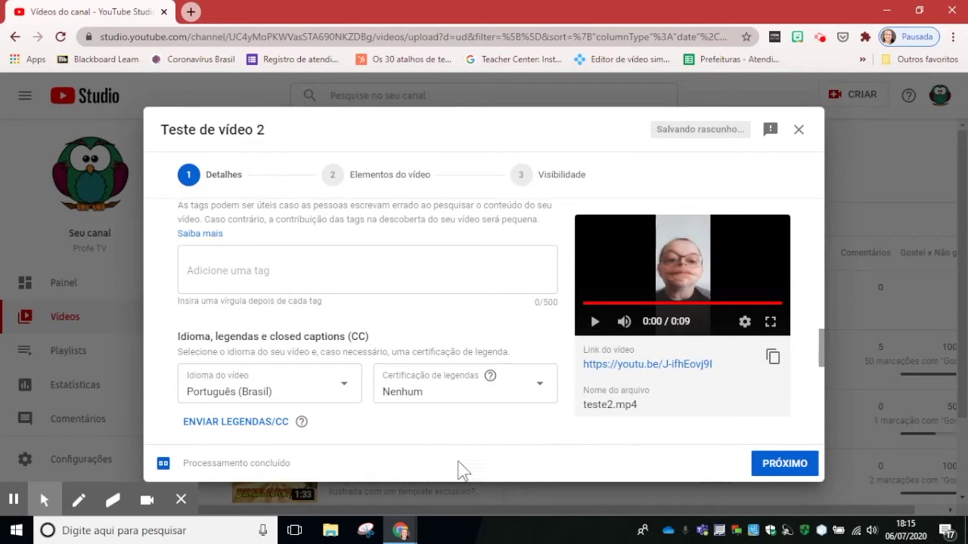
# - Keep the remaining details as they are and advance past the video elements stage to the visibility settings
pyautogui.scroll(-3, 665, 366)
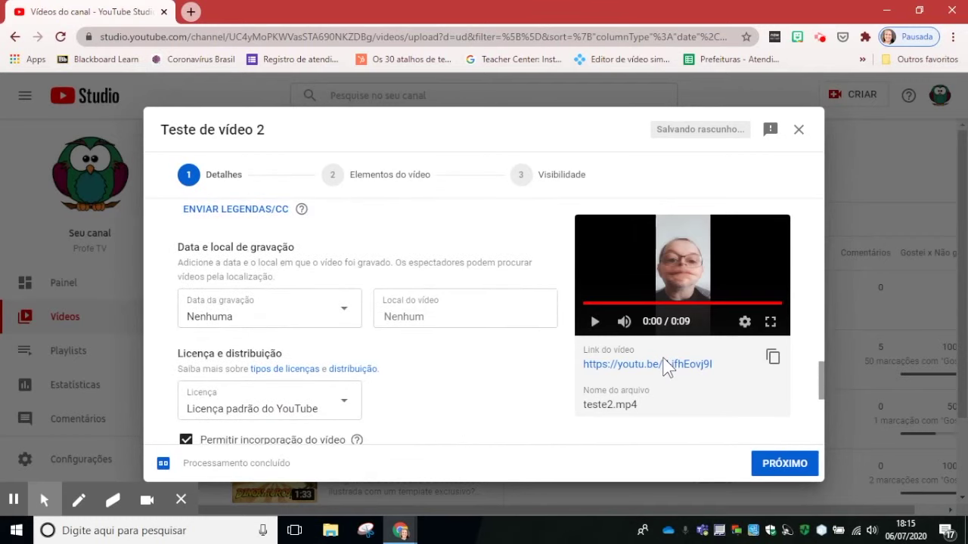
pyautogui.scroll(-2, 665, 366)
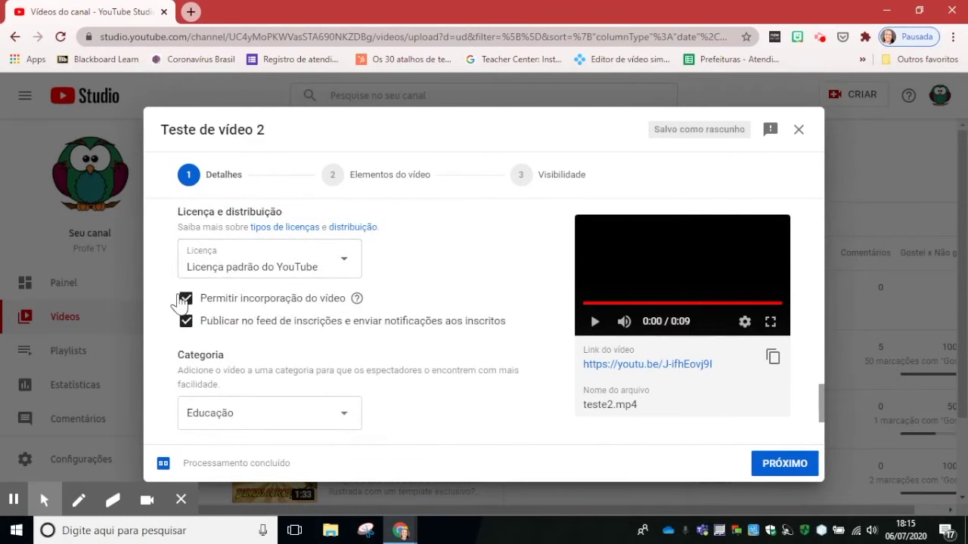
pyautogui.scroll(-1, 414, 342)
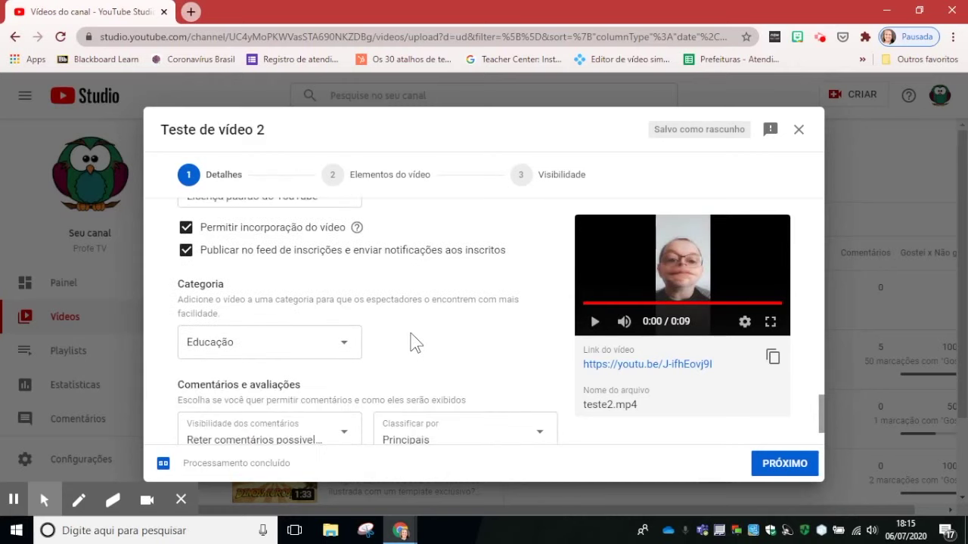
pyautogui.scroll(-1, 396, 332)
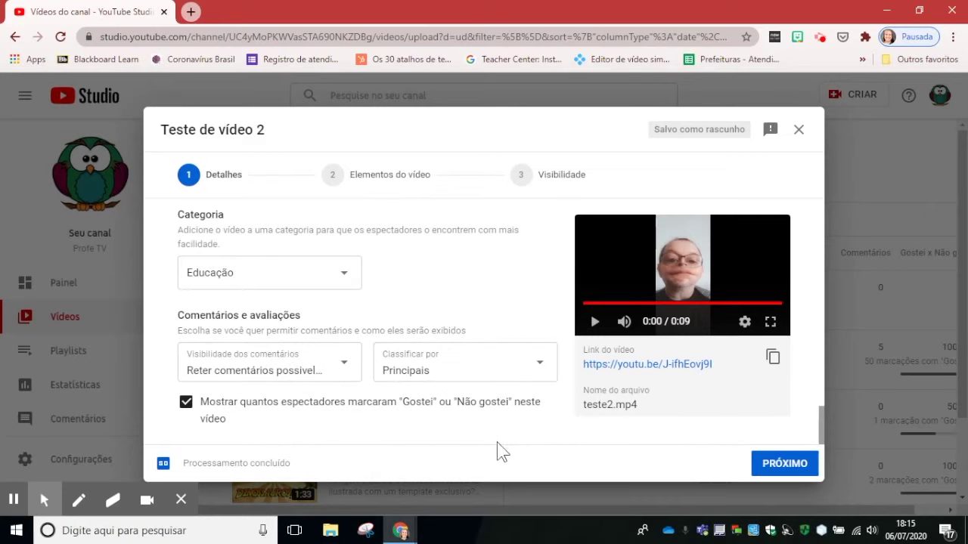
pyautogui.click(802, 468)
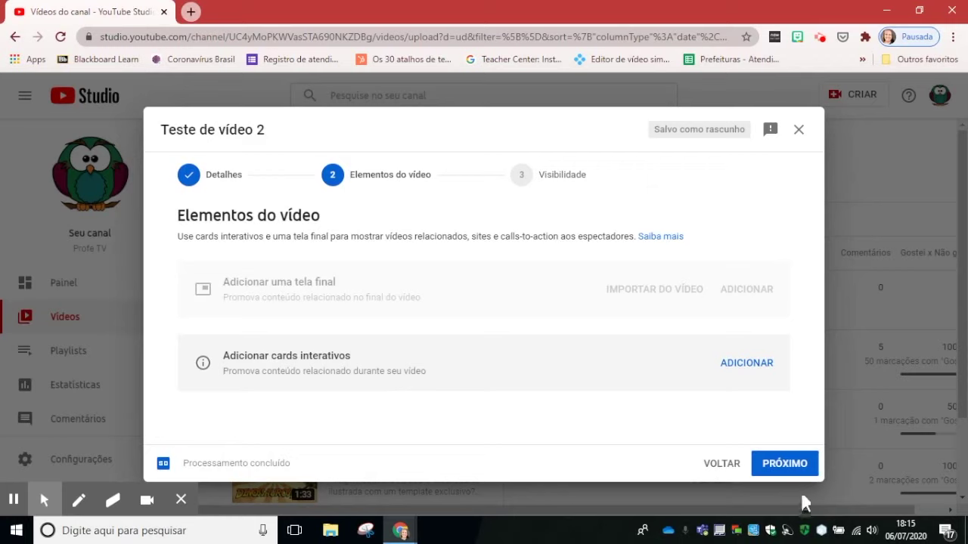
pyautogui.click(795, 465)
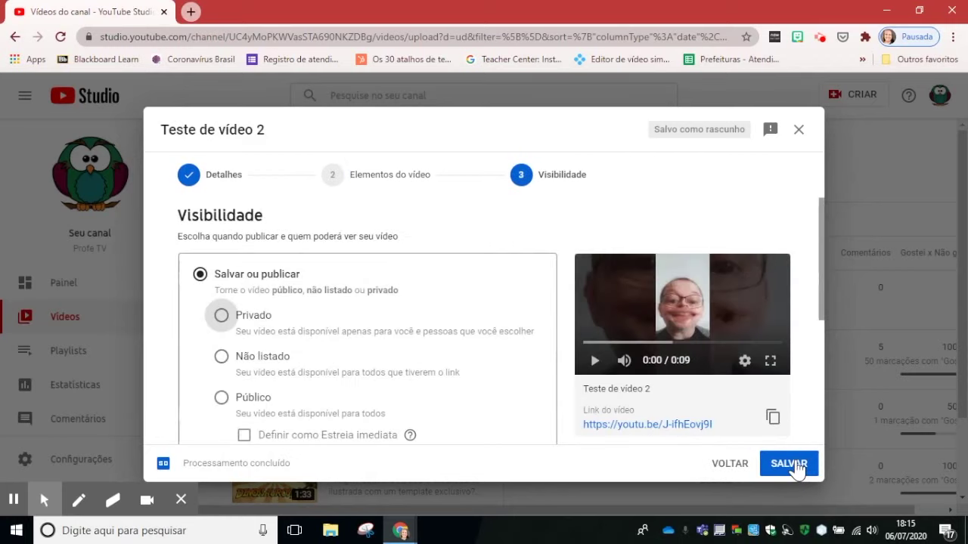
# - Set the video's visibility to Privado and save the upload
pyautogui.click(221, 316)
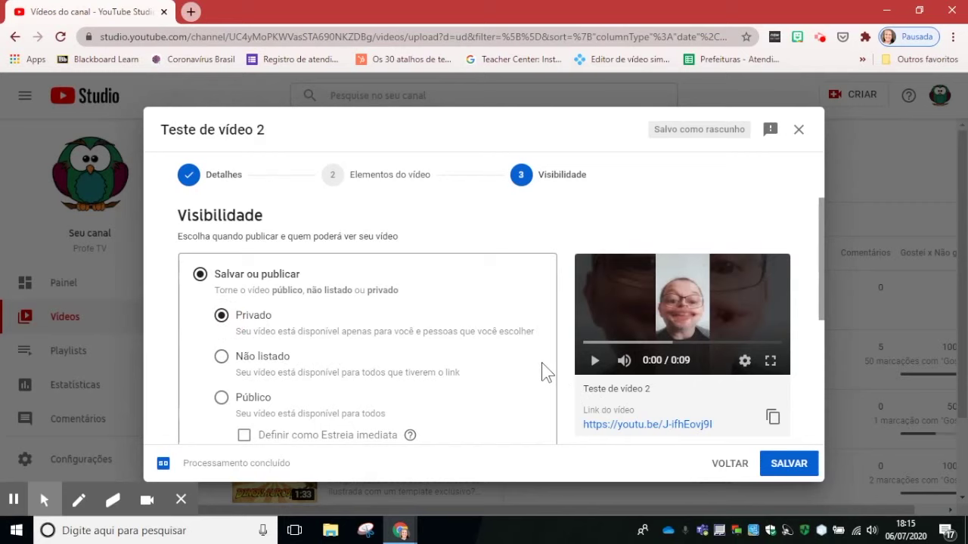
pyautogui.scroll(-2, 542, 363)
pyautogui.click(798, 470)
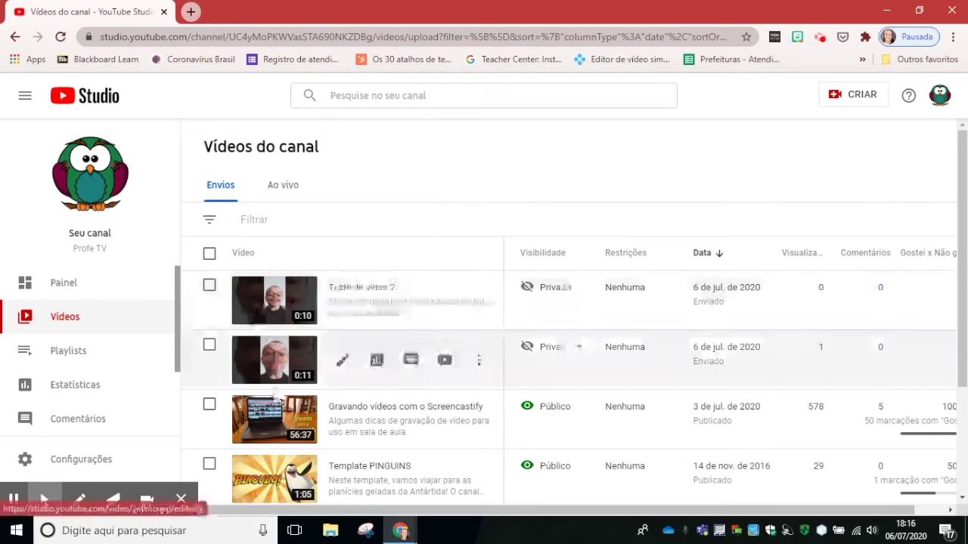
# - Open "Teste de vídeo 2" from the channel's video list in the video editor
pyautogui.click(269, 293)
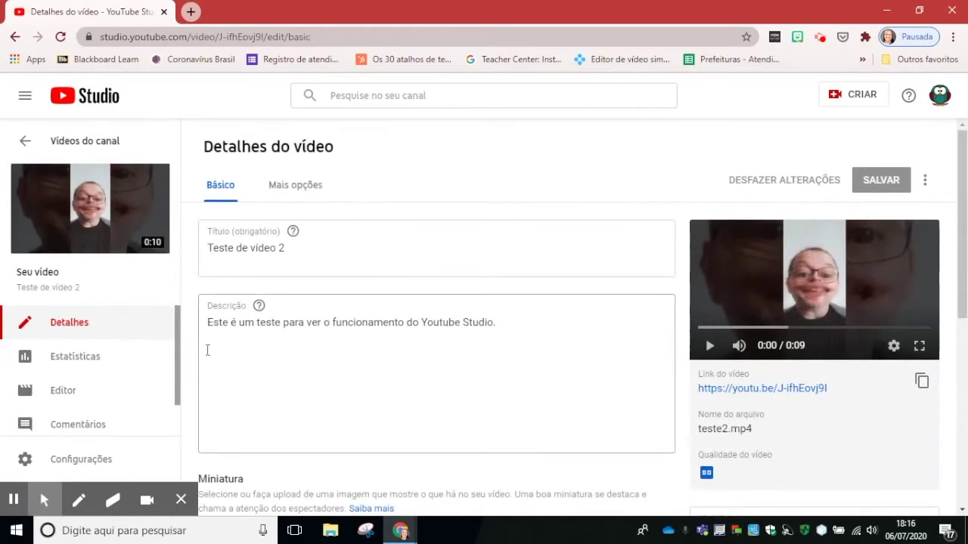
pyautogui.click(74, 391)
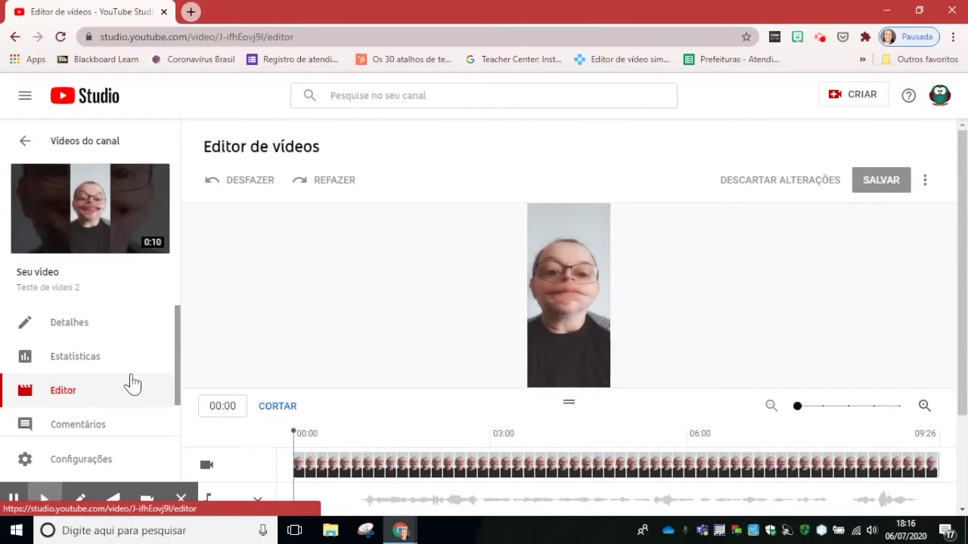
pyautogui.scroll(-2, 395, 310)
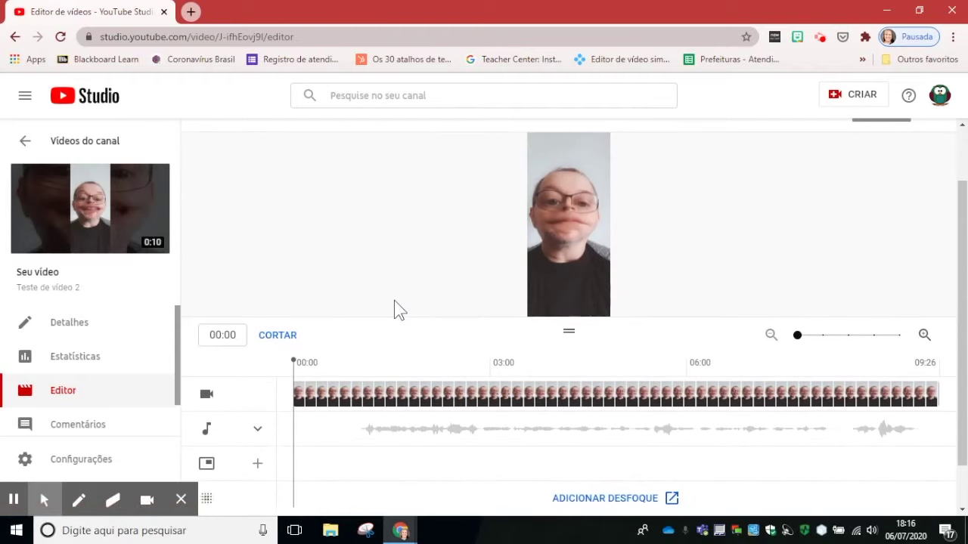
pyautogui.click(277, 283)
pyautogui.moveTo(297, 458)
pyautogui.mouseDown()
pyautogui.moveTo(706, 456)
pyautogui.moveTo(282, 459)
pyautogui.mouseUp()
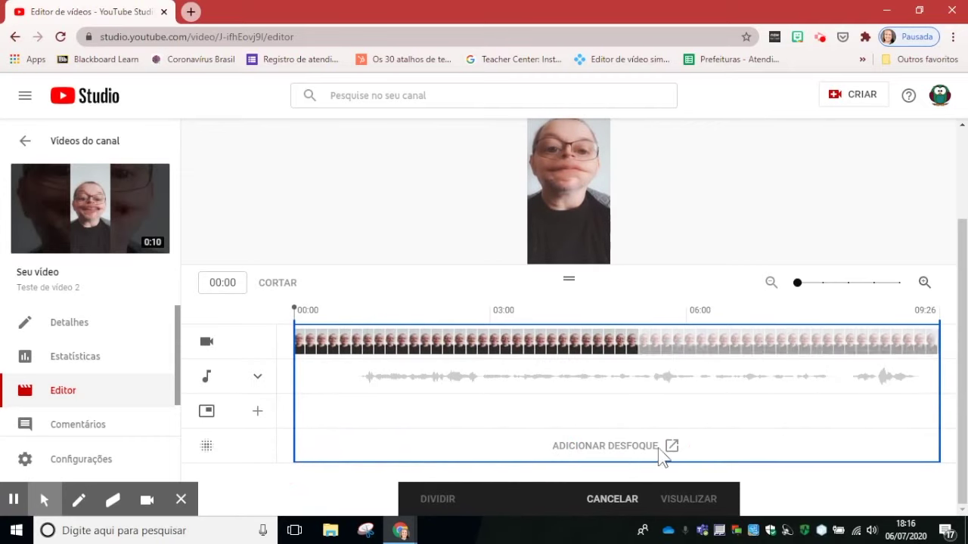
pyautogui.click(626, 502)
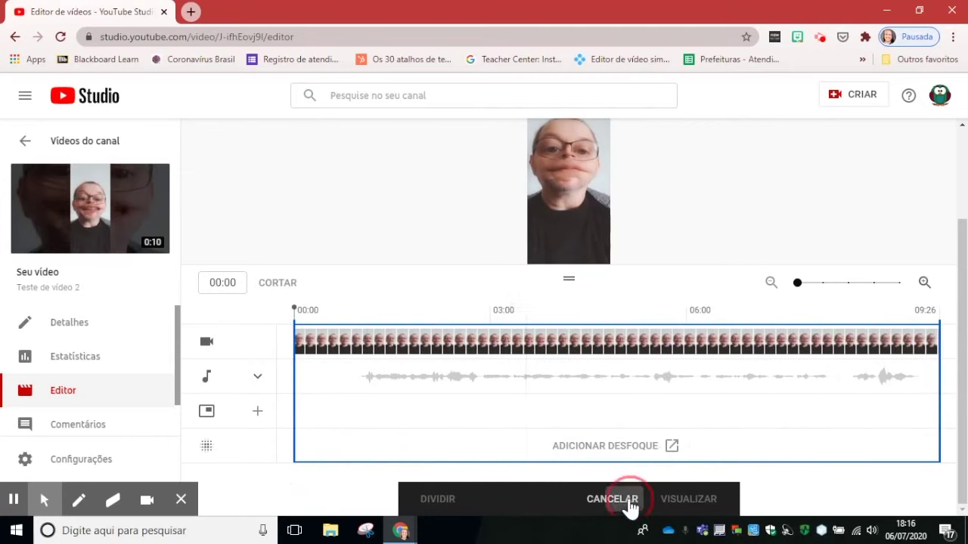
# - Place the playhead at about 01:22 and open the page for adding or replacing the video's audio
pyautogui.moveTo(627, 195)
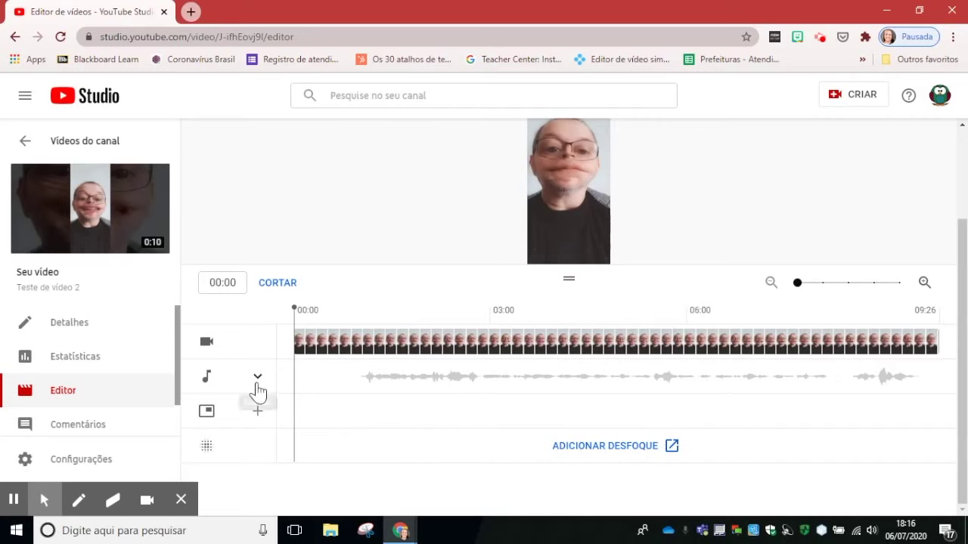
pyautogui.click(410, 325)
pyautogui.click(257, 375)
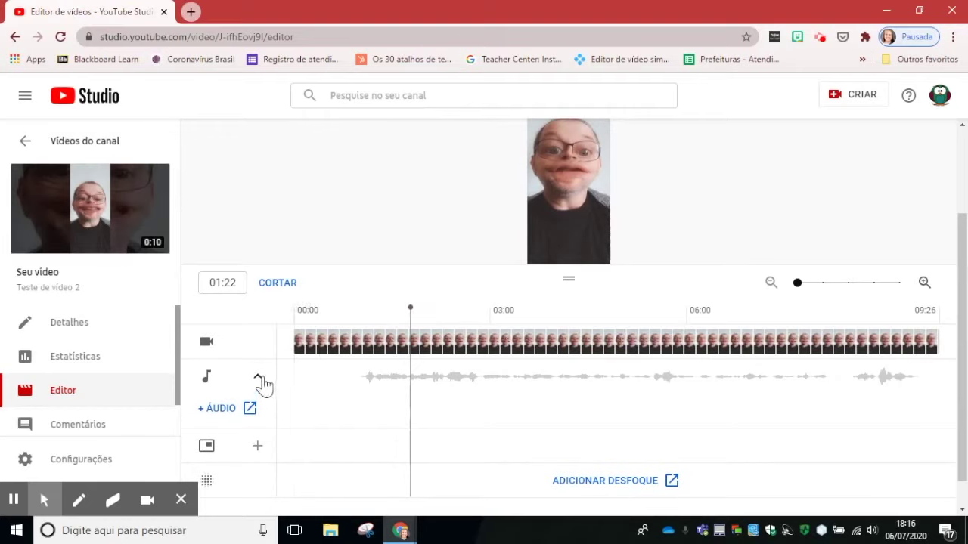
pyautogui.click(241, 412)
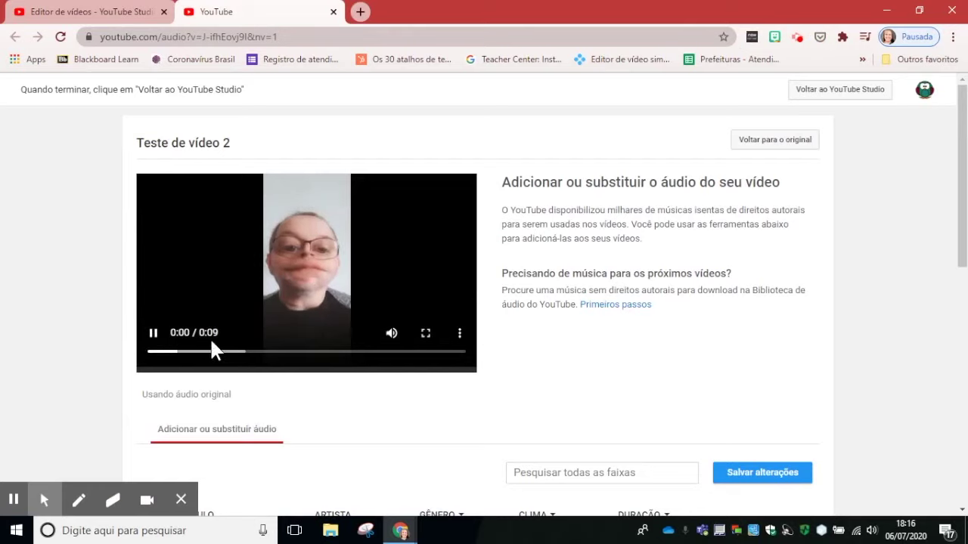
# - Raise the computer's speaker volume to 90
pyautogui.moveTo(391, 339)
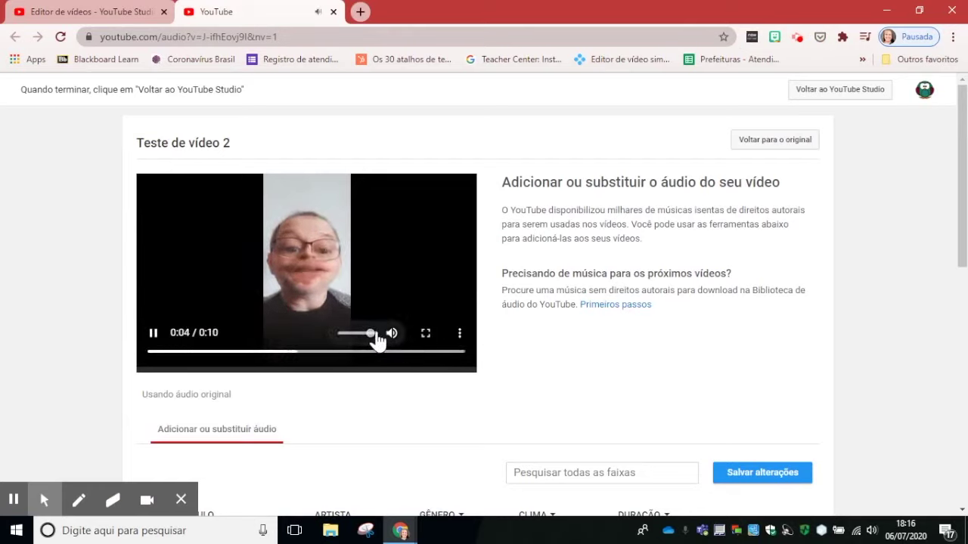
pyautogui.click(871, 530)
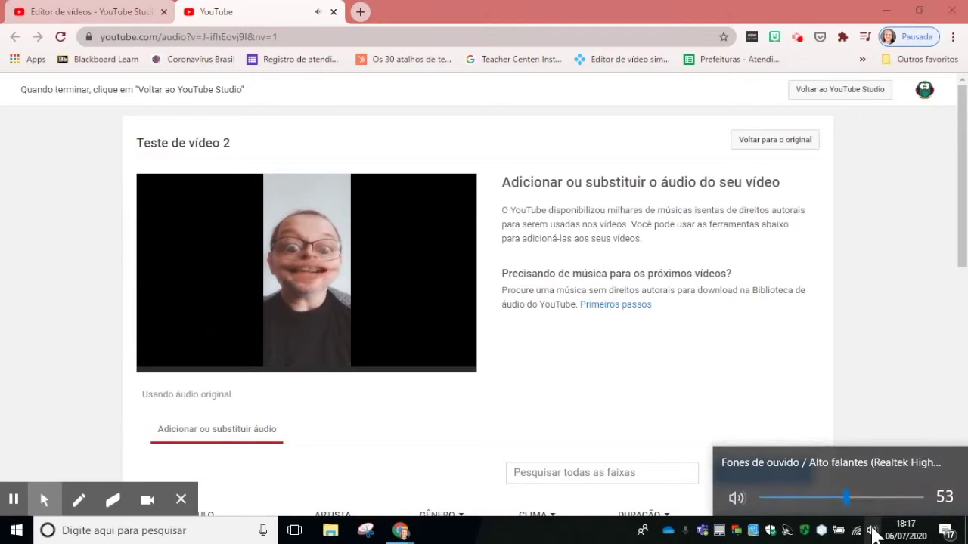
pyautogui.moveTo(855, 496); pyautogui.dragTo(906, 496)
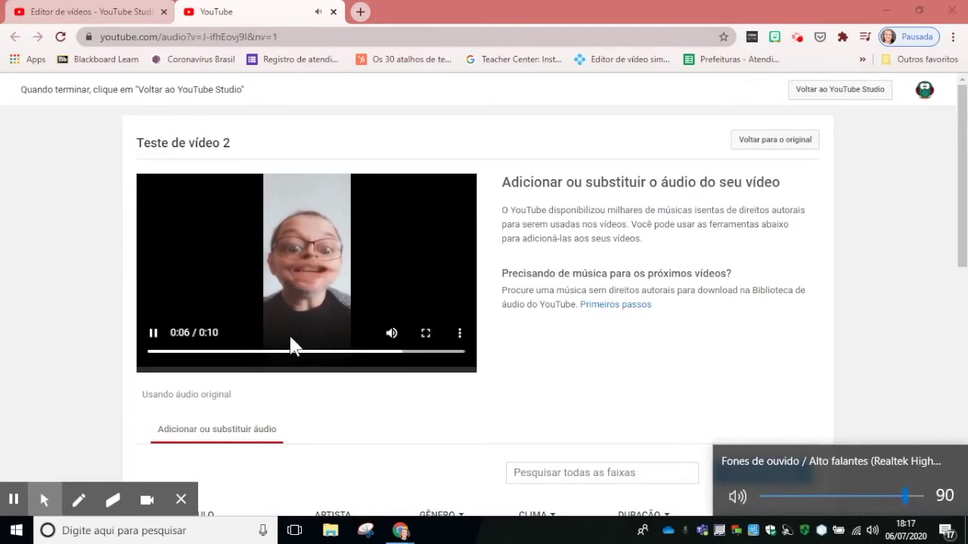
# - Replay the video preview from its start, pause it and scrub its timeline to about 0:05
pyautogui.click(154, 353)
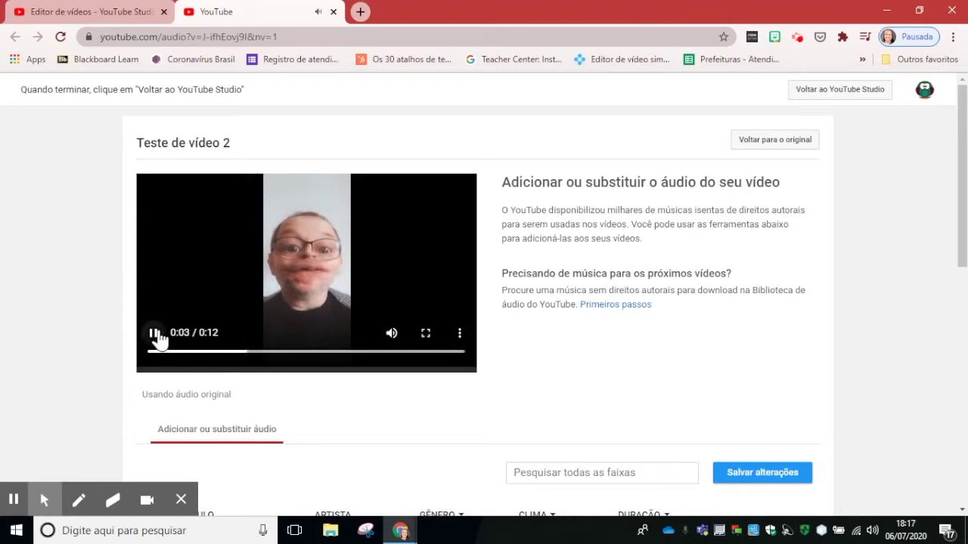
pyautogui.click(155, 333)
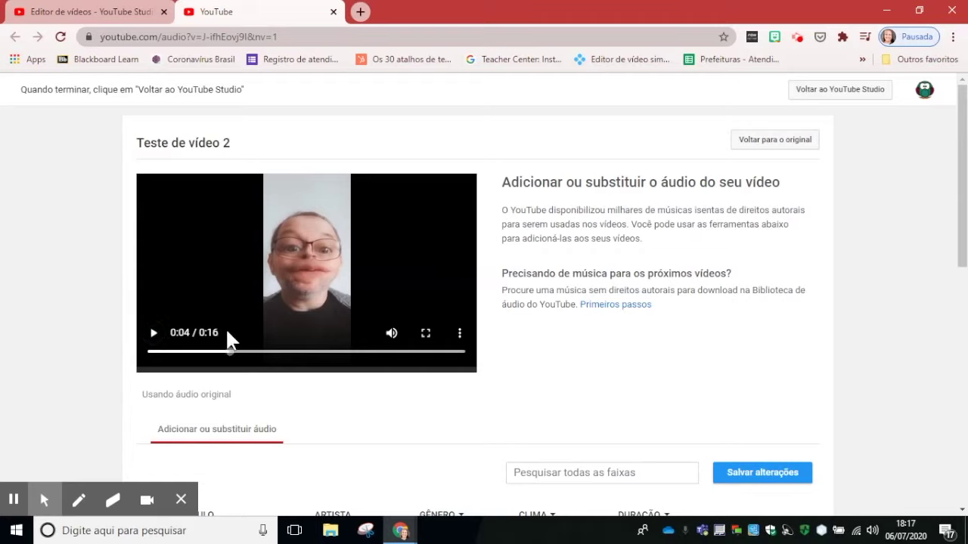
pyautogui.moveTo(156, 360); pyautogui.dragTo(459, 358)
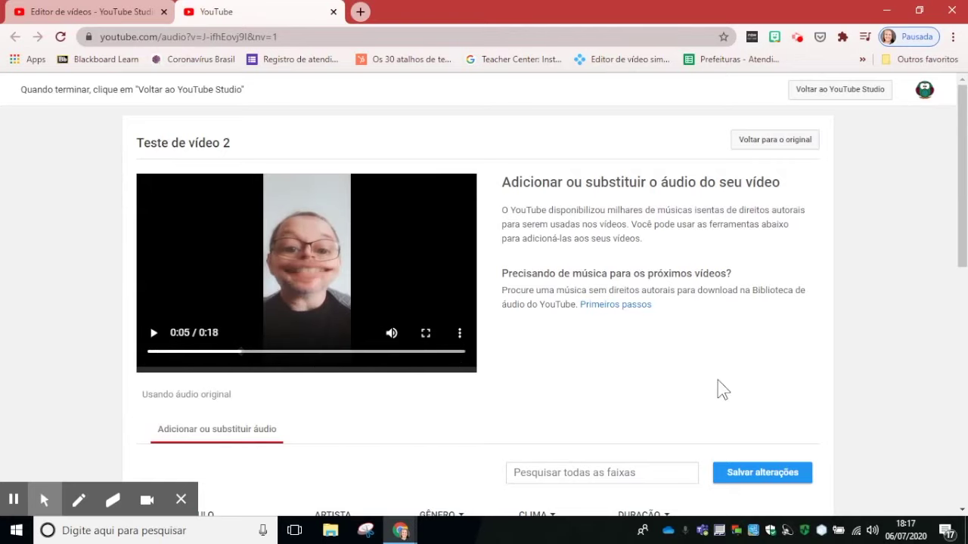
# - Filter the audio library's track list by duration to show the shortest tracks
pyautogui.scroll(-4, 719, 388)
pyautogui.scroll(-1, 719, 388)
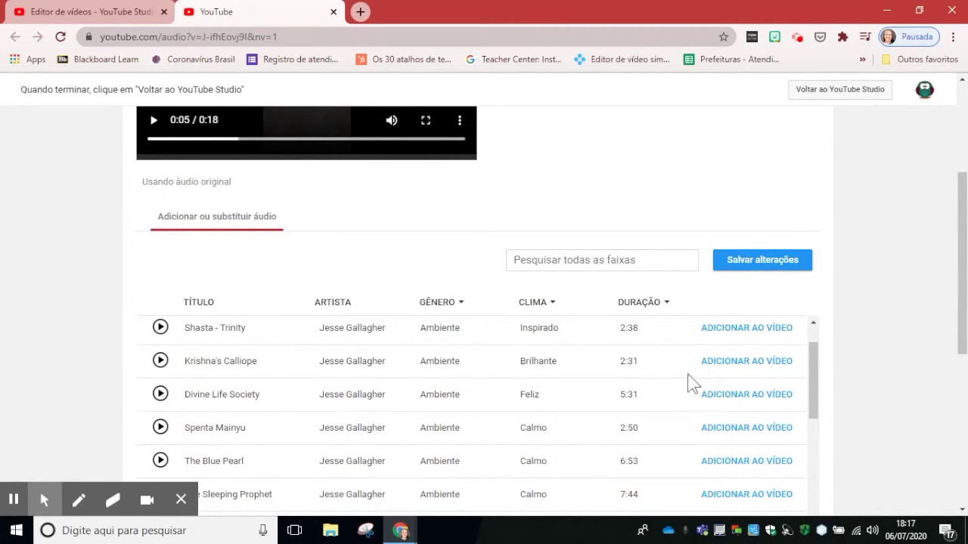
pyautogui.scroll(3, 756, 378)
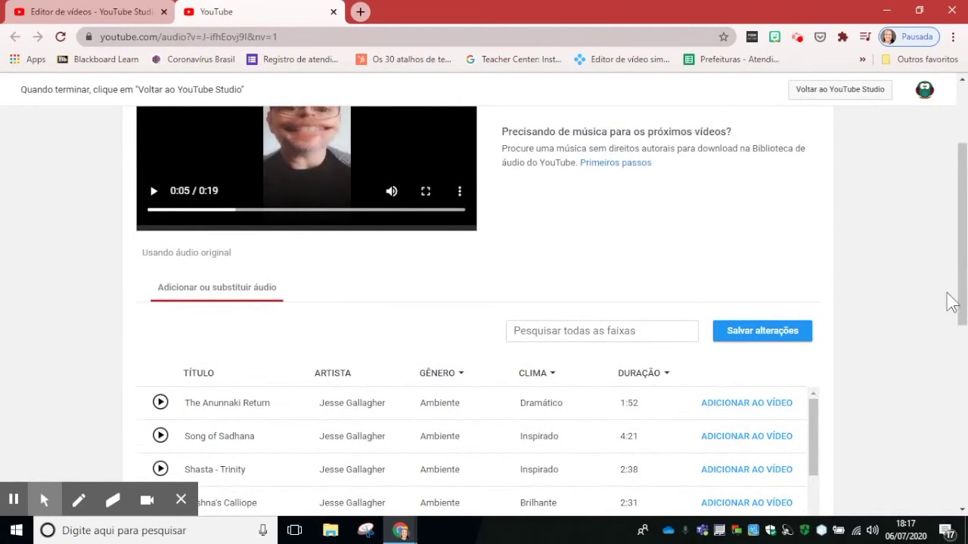
pyautogui.moveTo(960, 277); pyautogui.dragTo(960, 326)
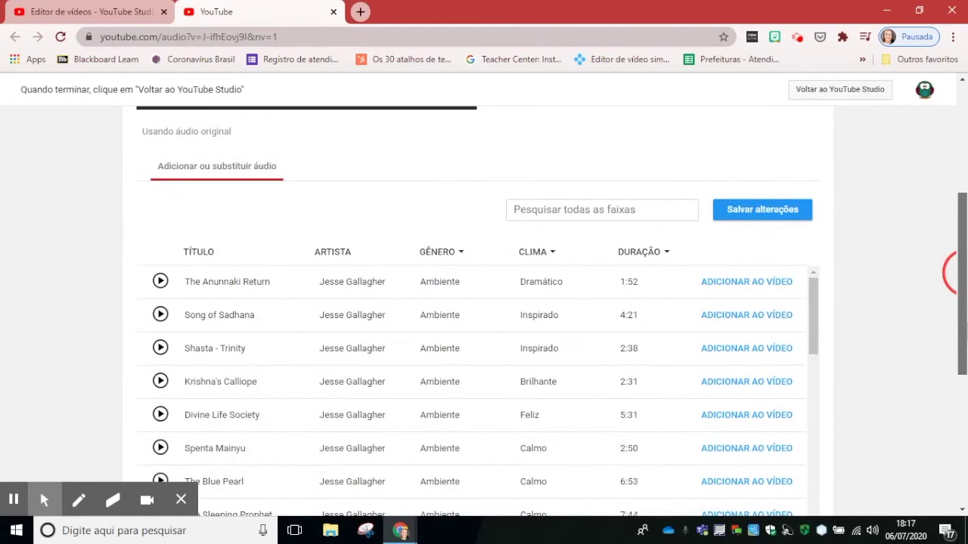
pyautogui.click(639, 252)
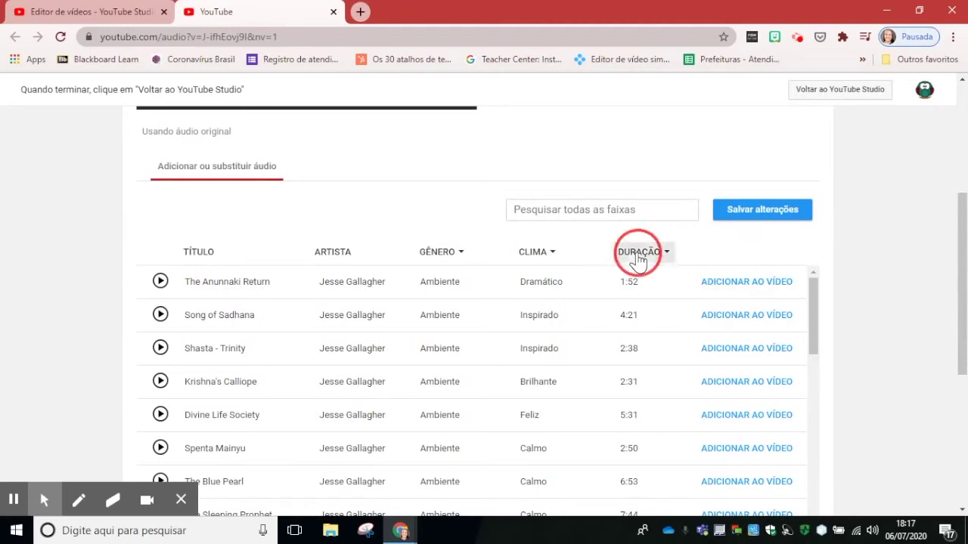
pyautogui.click(632, 281)
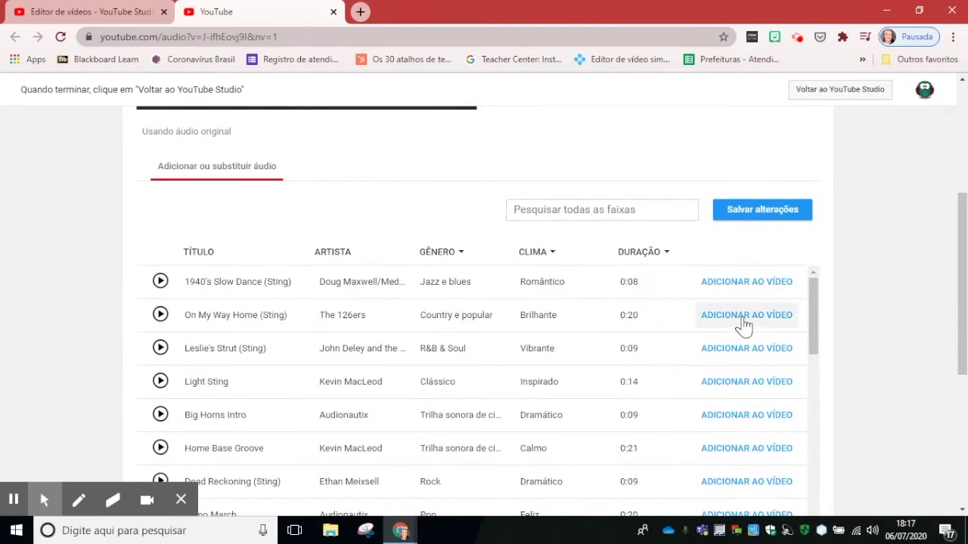
# - Preview the rock track "Cool Intro - Stings" from the filtered list and add it to the video
pyautogui.scroll(-4, 743, 325)
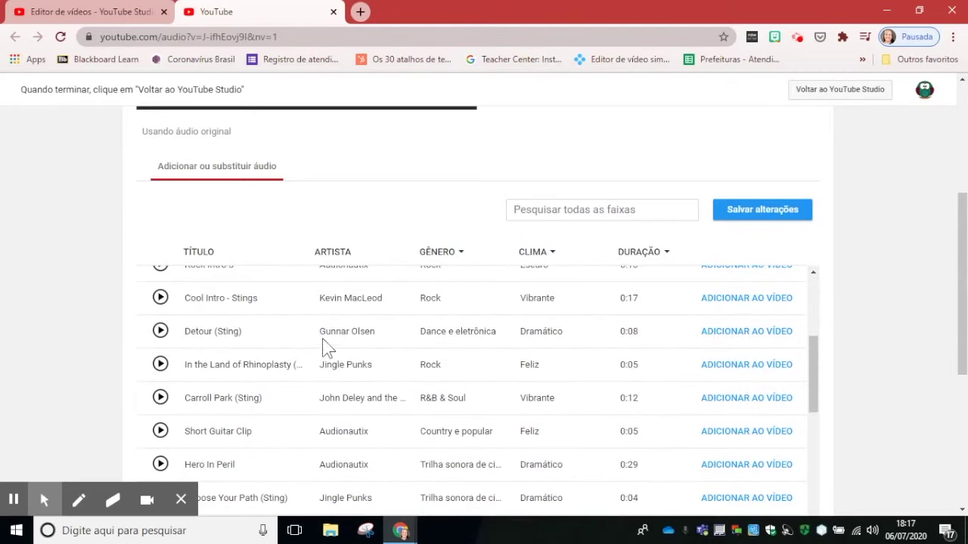
pyautogui.scroll(2, 252, 335)
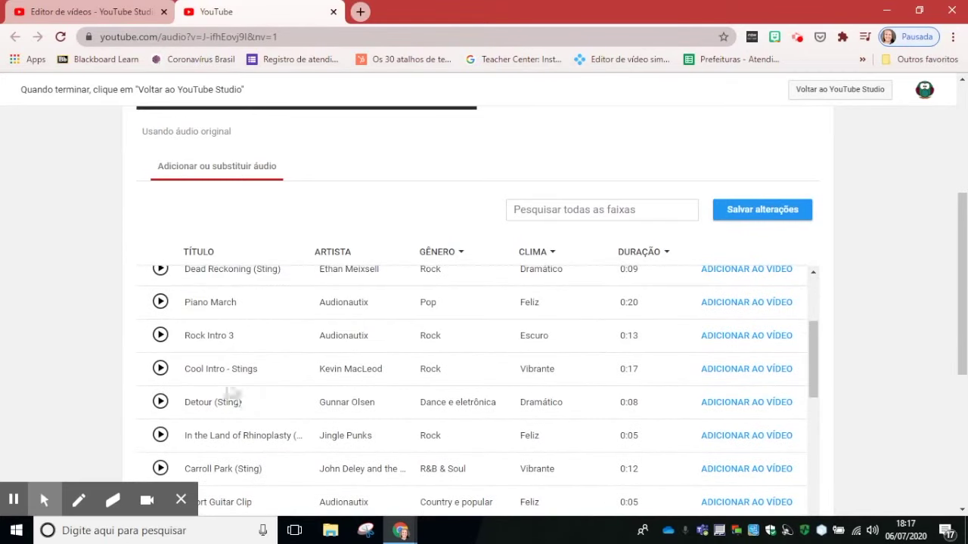
pyautogui.click(161, 368)
pyautogui.click(160, 370)
pyautogui.click(745, 372)
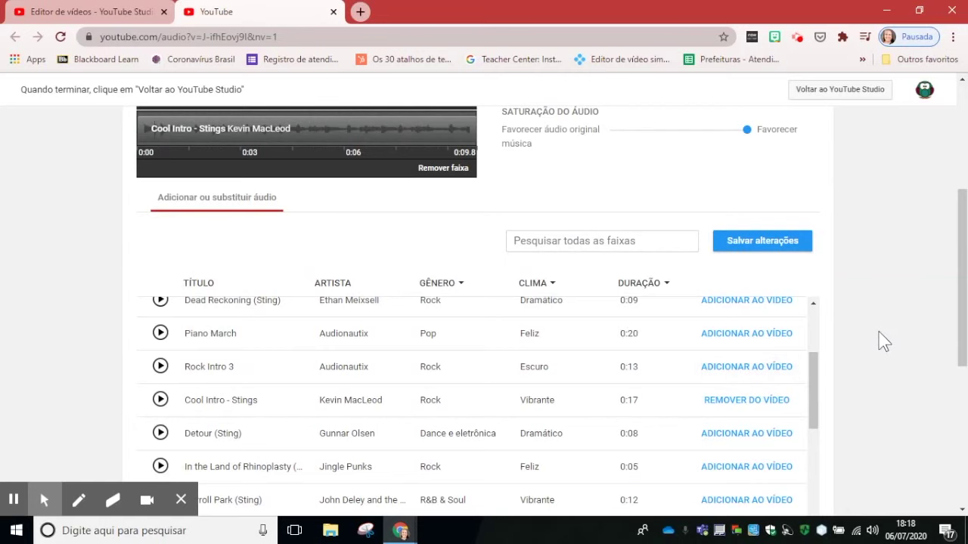
# - Revert "Teste de vídeo 2" to its original version, confirming that all edits are discarded
pyautogui.scroll(4, 884, 342)
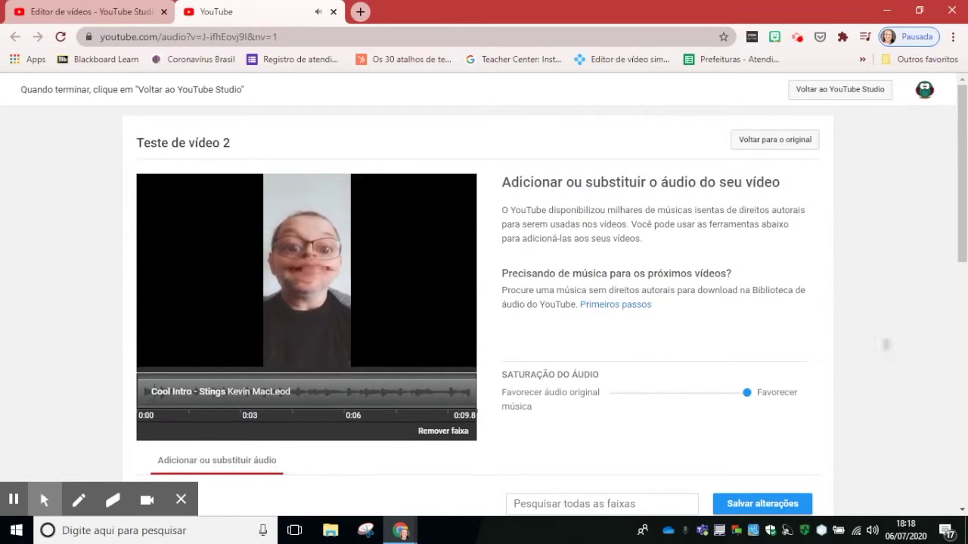
pyautogui.click(760, 143)
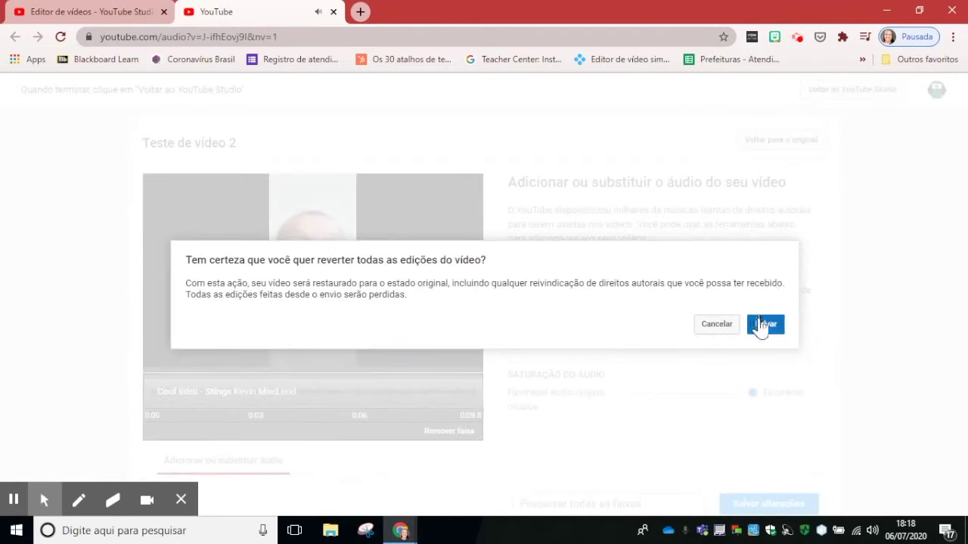
pyautogui.click(765, 325)
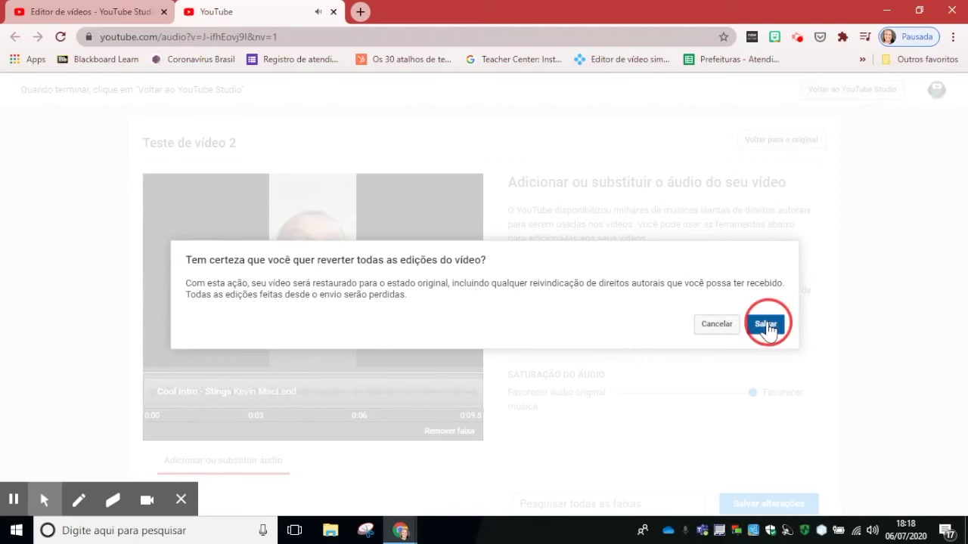